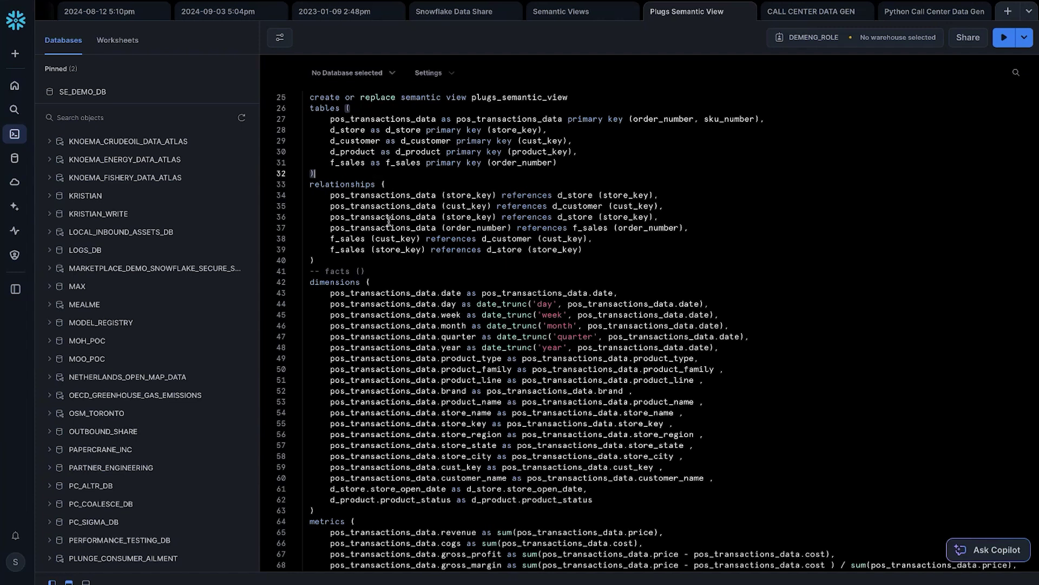
# Scroll through the CREATE SEMANTIC VIEW statement for plugs_semantic_view in Snowsight
pyautogui.scroll(-1, 388, 222)
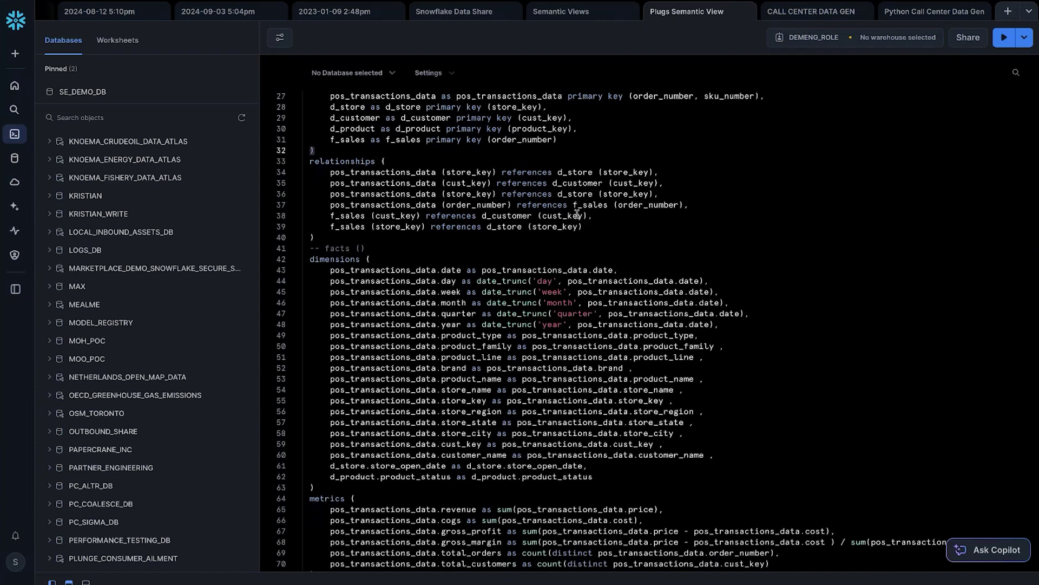
# Scroll down through the semantic view's metrics and query definitions in Snowsight
pyautogui.scroll(-3, 394, 172)
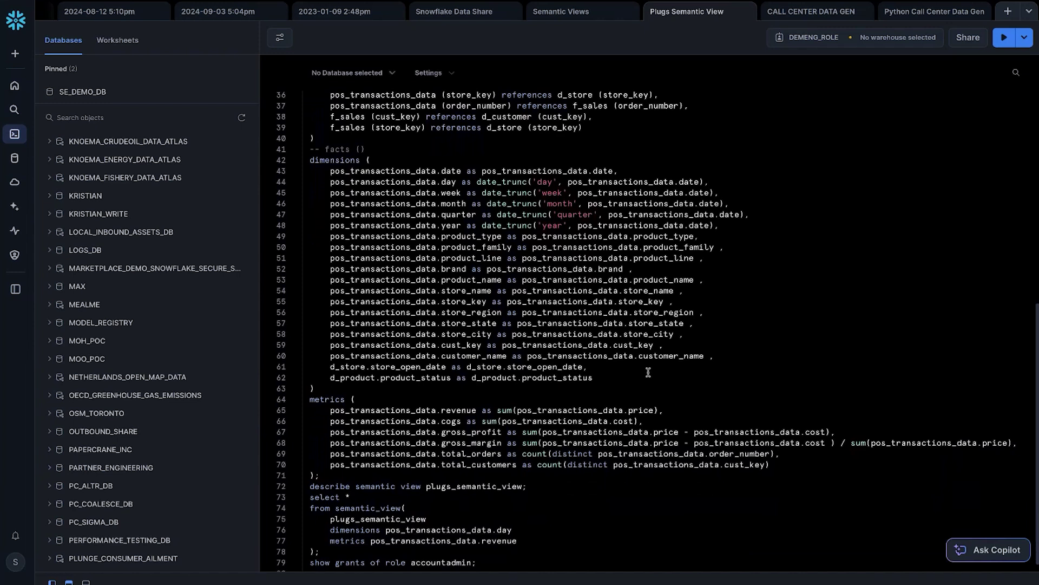
pyautogui.scroll(-1, 547, 429)
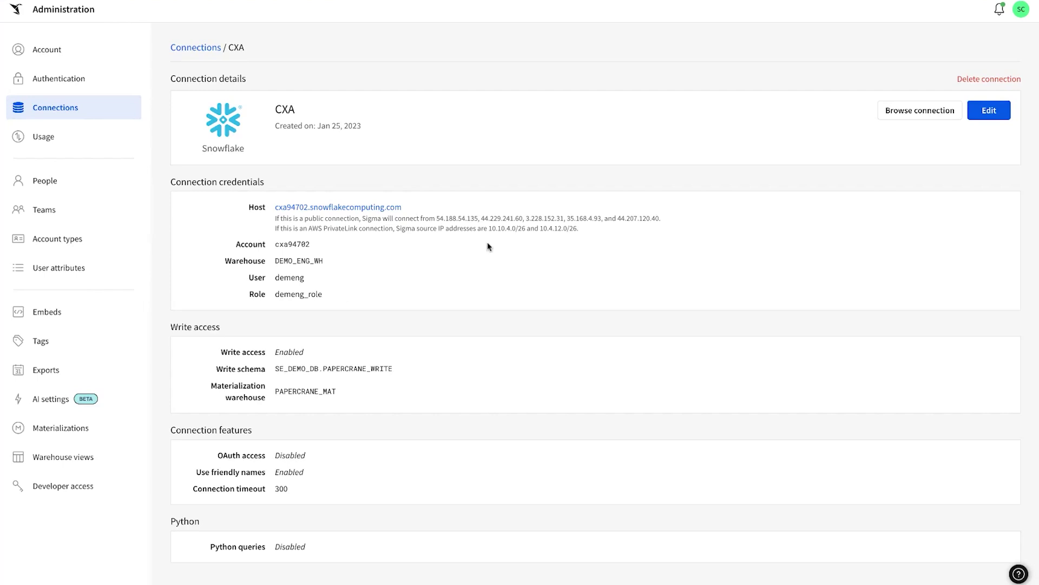
# Browse the CXA connection to SEMANTIC_VIEWS_DEMO > SEMANTIC_VIEWS, open PLUGS_SEMANTIC_VIEW and explore it
pyautogui.click(924, 114)
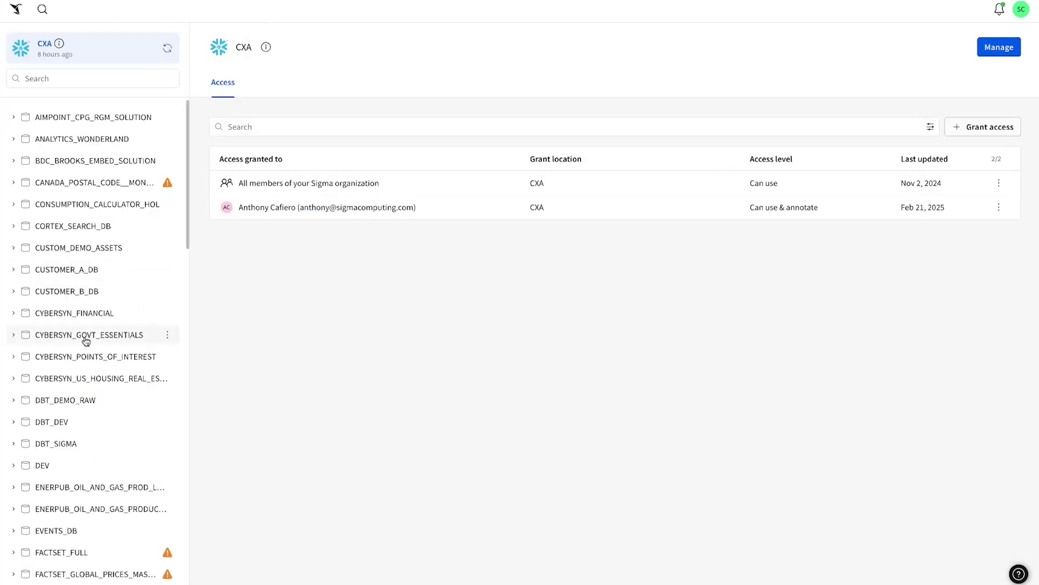
pyautogui.scroll(-5, 84, 337)
pyautogui.scroll(-5, 86, 340)
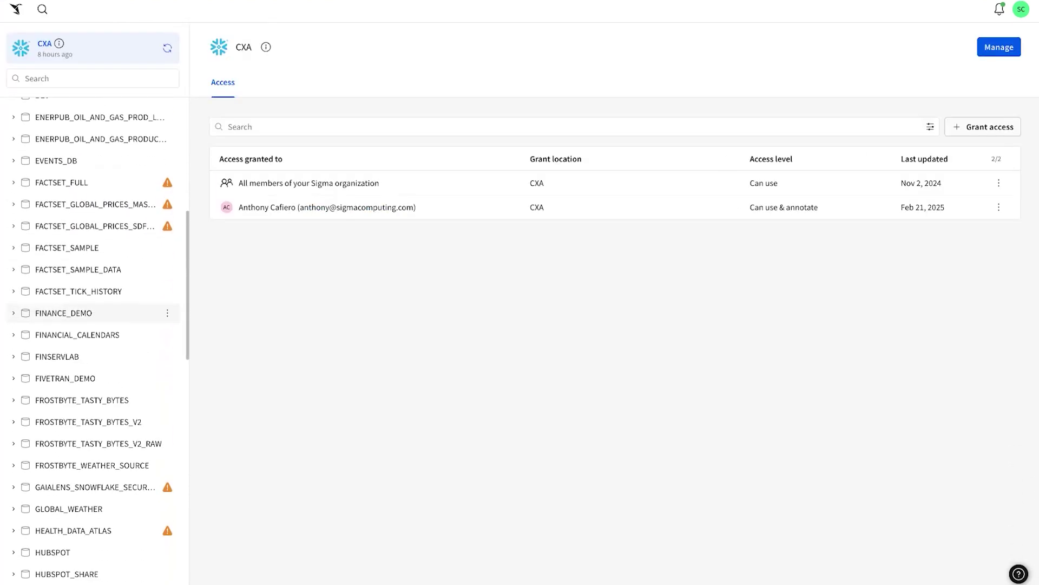
pyautogui.scroll(-5, 89, 422)
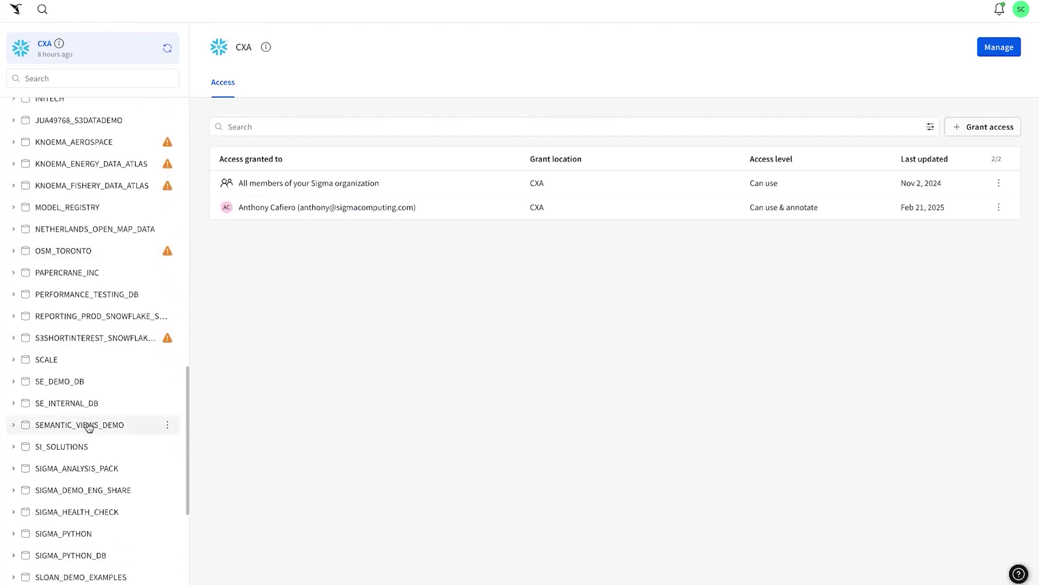
pyautogui.click(89, 423)
pyautogui.scroll(-2, 88, 428)
pyautogui.click(93, 372)
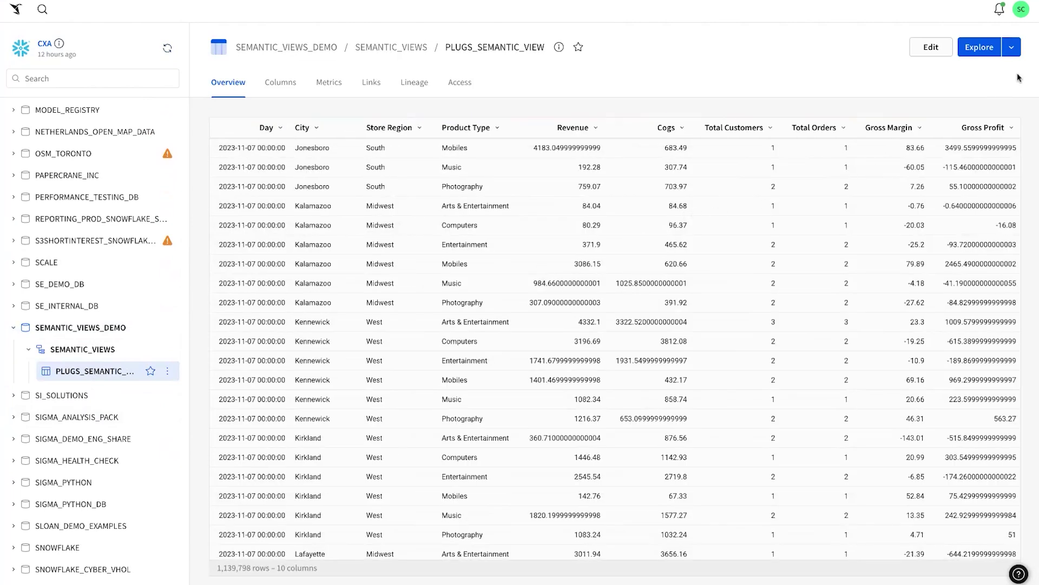
pyautogui.click(983, 50)
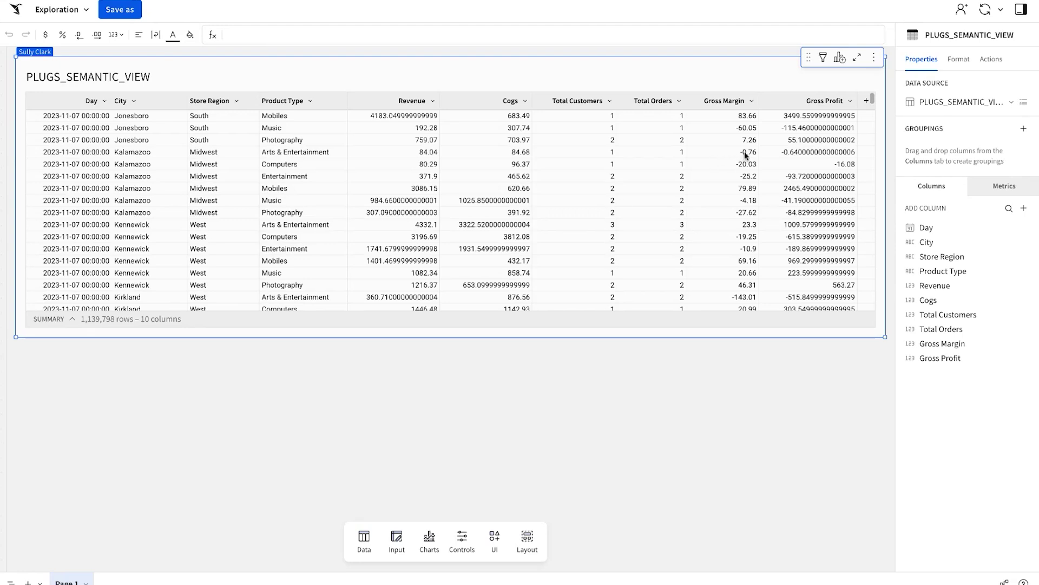
# Bring up the add-element choices for the PLUGS_SEMANTIC_VIEW table
pyautogui.click(841, 60)
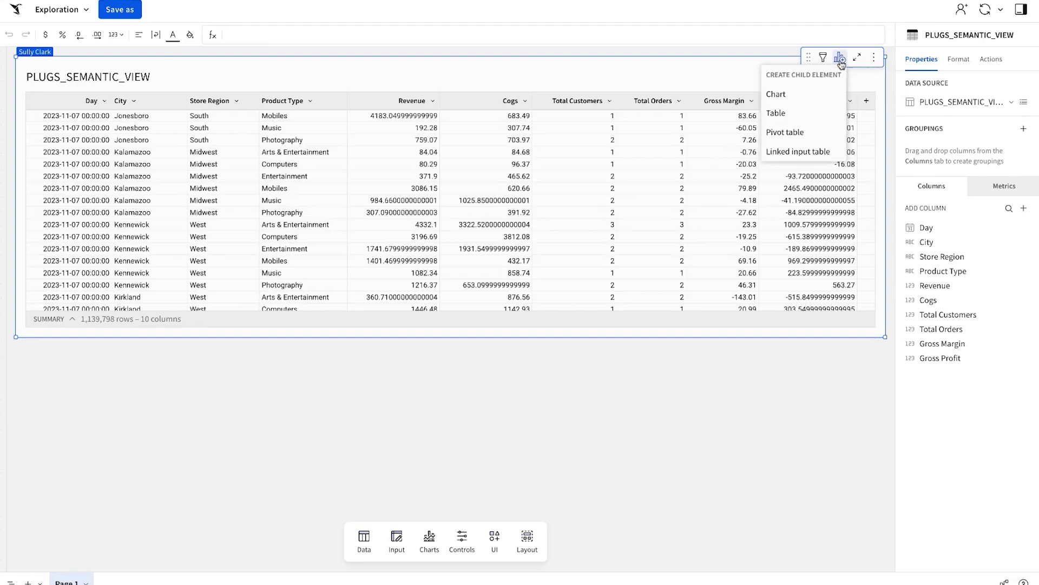
# Add a child bar chart plotting Sum of Revenue by Month of Day
pyautogui.click(821, 99)
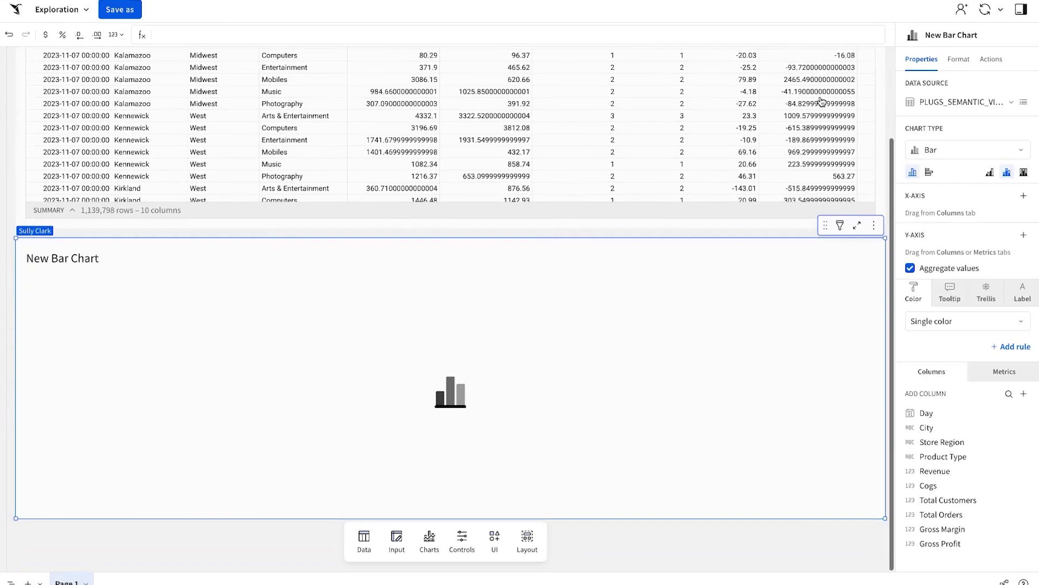
pyautogui.click(937, 414)
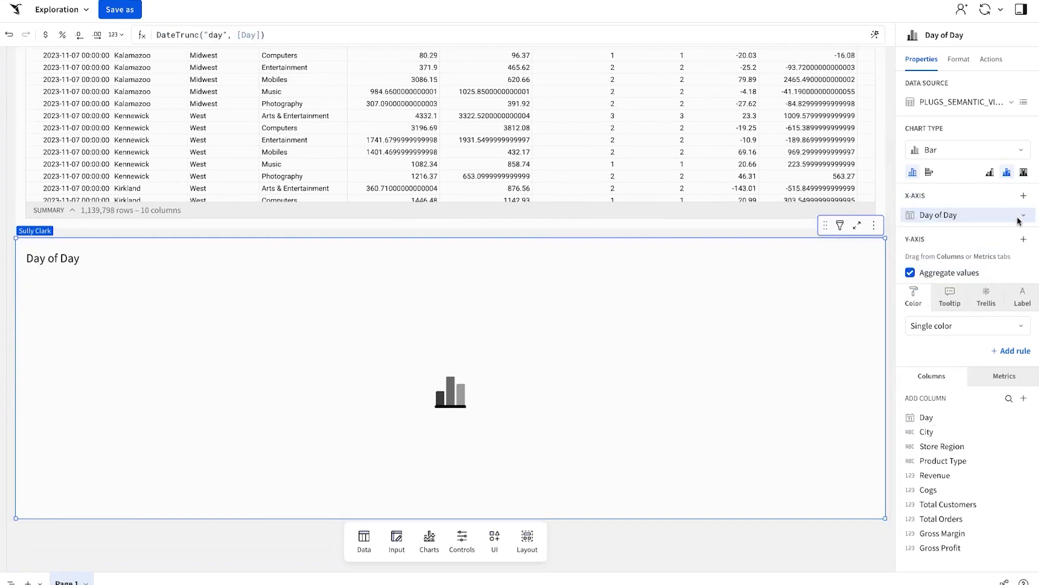
pyautogui.click(1024, 214)
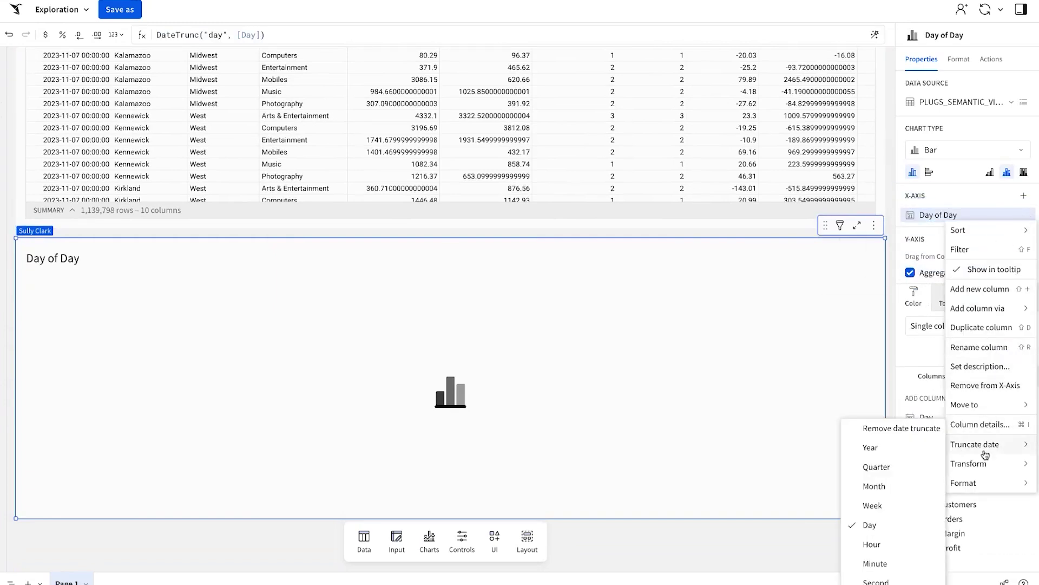
pyautogui.moveTo(985, 443)
pyautogui.click(893, 486)
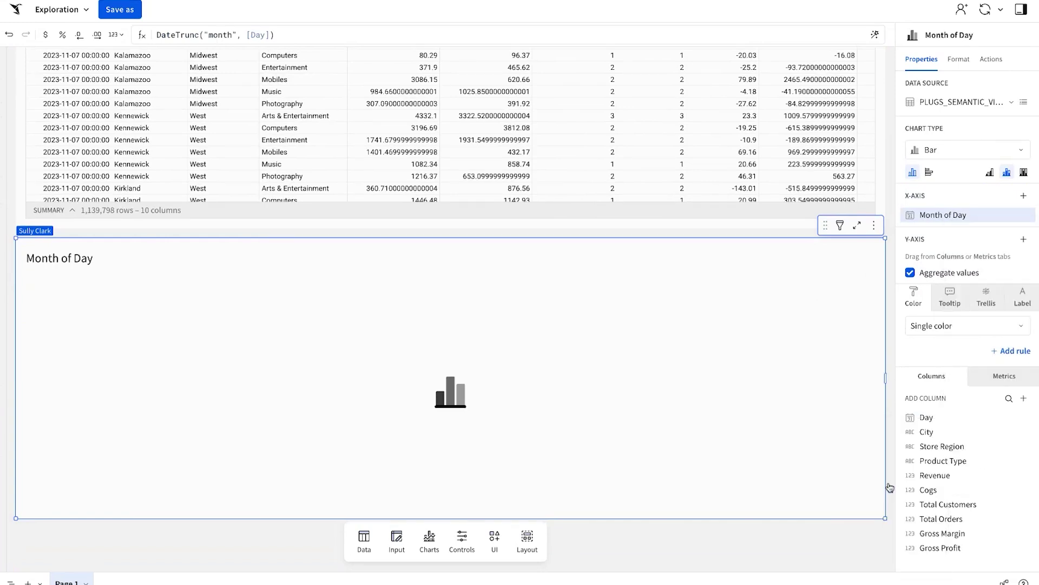
pyautogui.moveTo(957, 477); pyautogui.dragTo(948, 258)
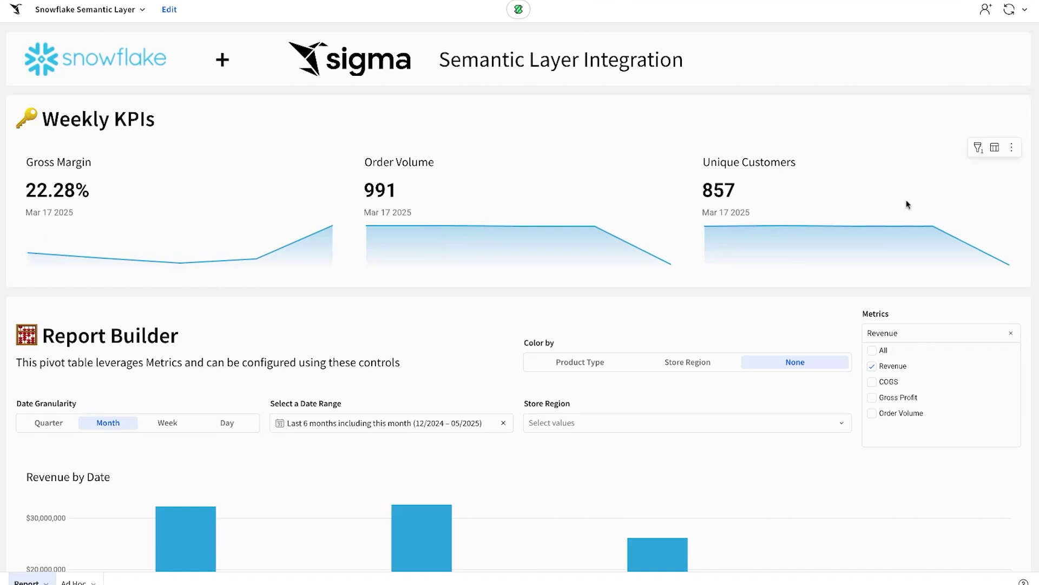
# Narrow the Unique Customers card's Day of Week filter from 13 to the last 10 weeks
pyautogui.click(979, 147)
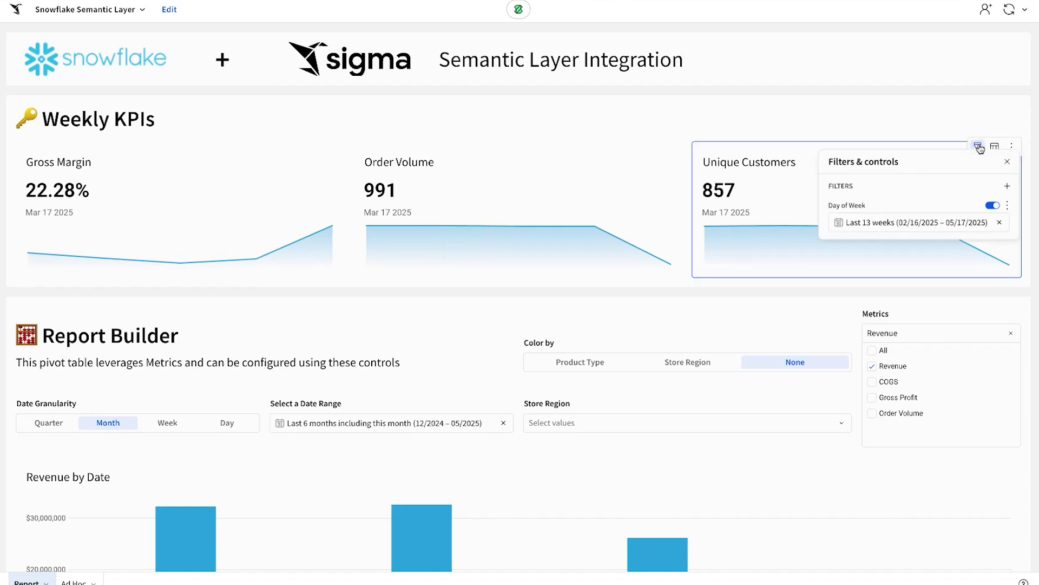
pyautogui.click(912, 226)
pyautogui.click(913, 249)
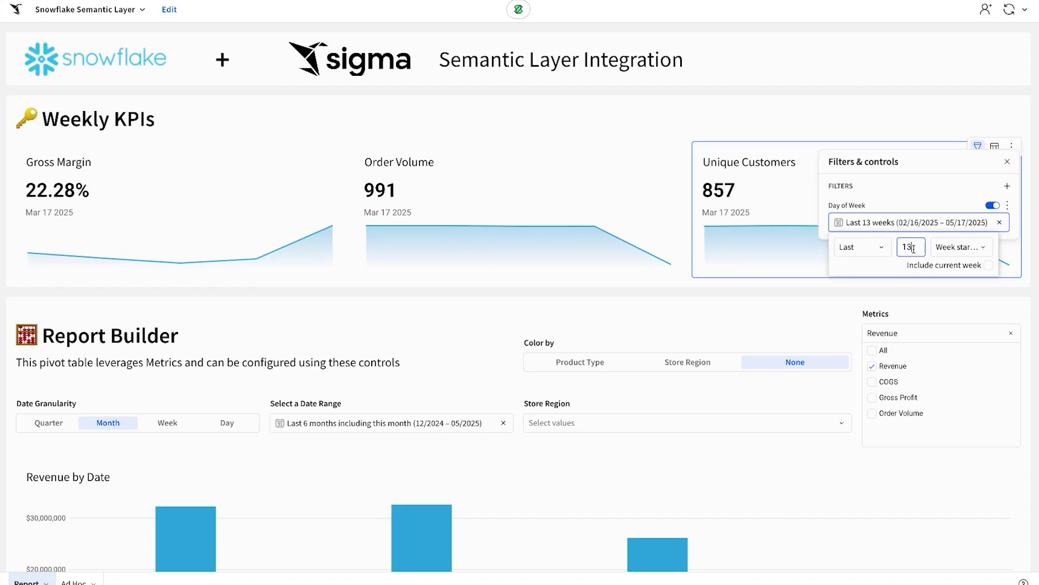
pyautogui.press('Return')
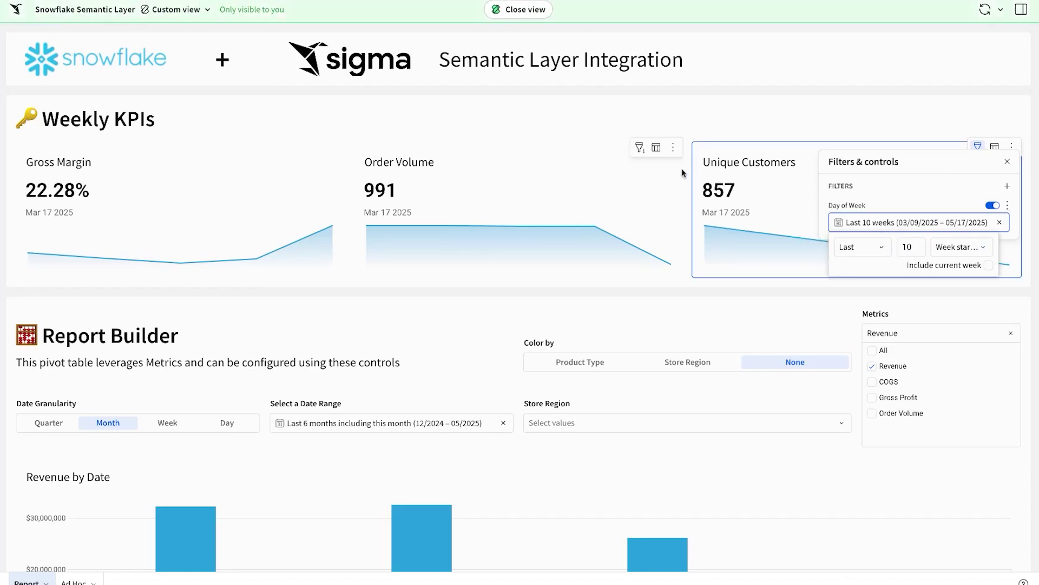
pyautogui.click(681, 173)
pyautogui.scroll(-1, 681, 172)
pyautogui.moveTo(413, 255)
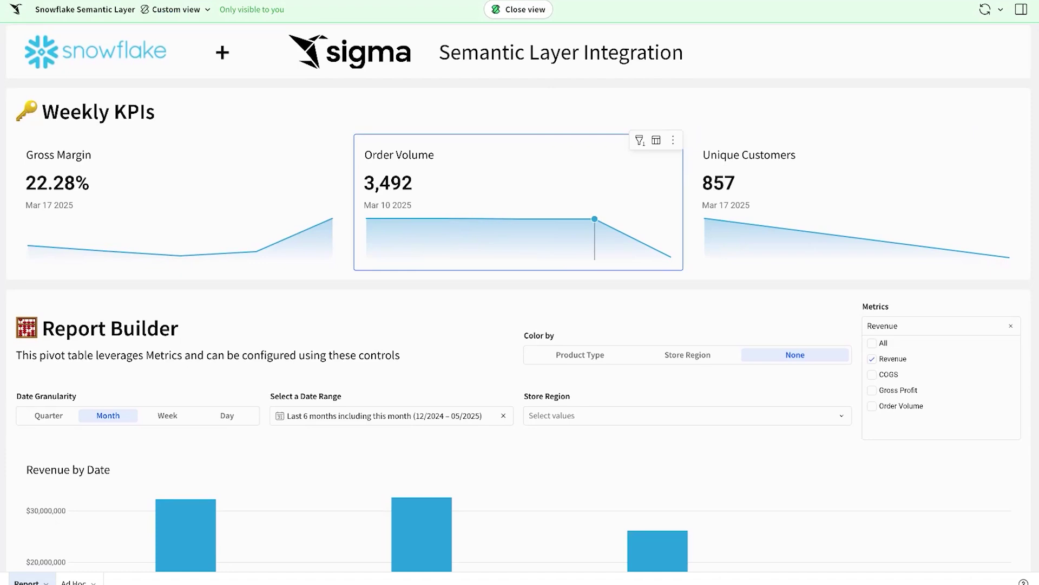
# Show the Report Builder chart by Week over the last 4 months
pyautogui.scroll(-3, 404, 179)
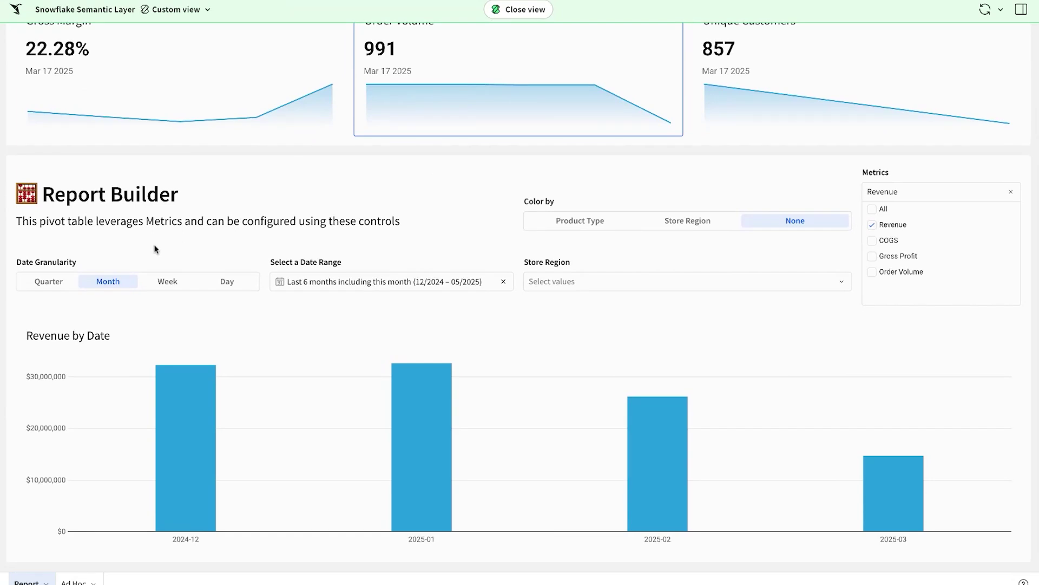
pyautogui.click(161, 283)
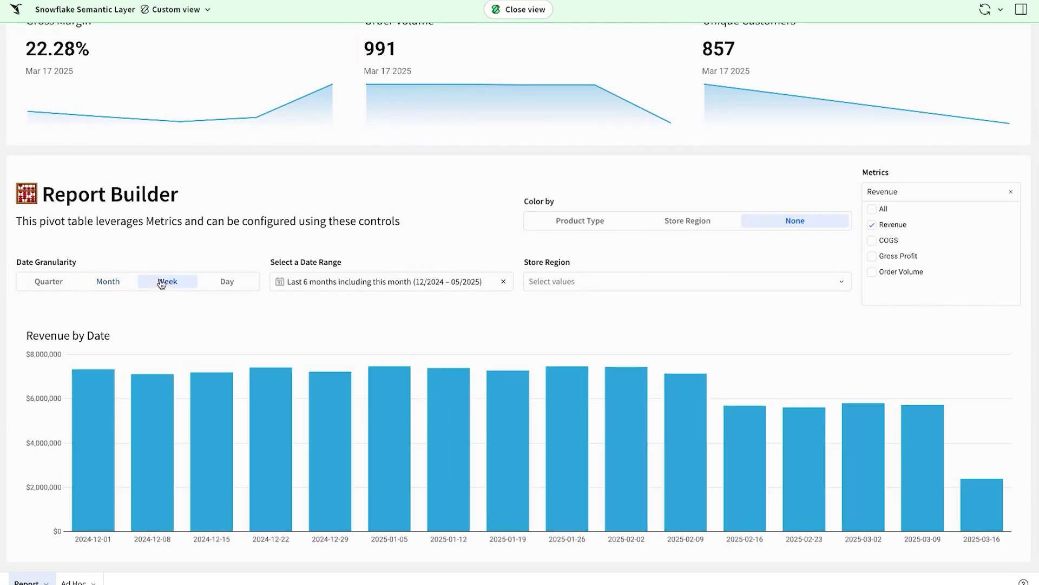
pyautogui.click(387, 287)
pyautogui.click(351, 307)
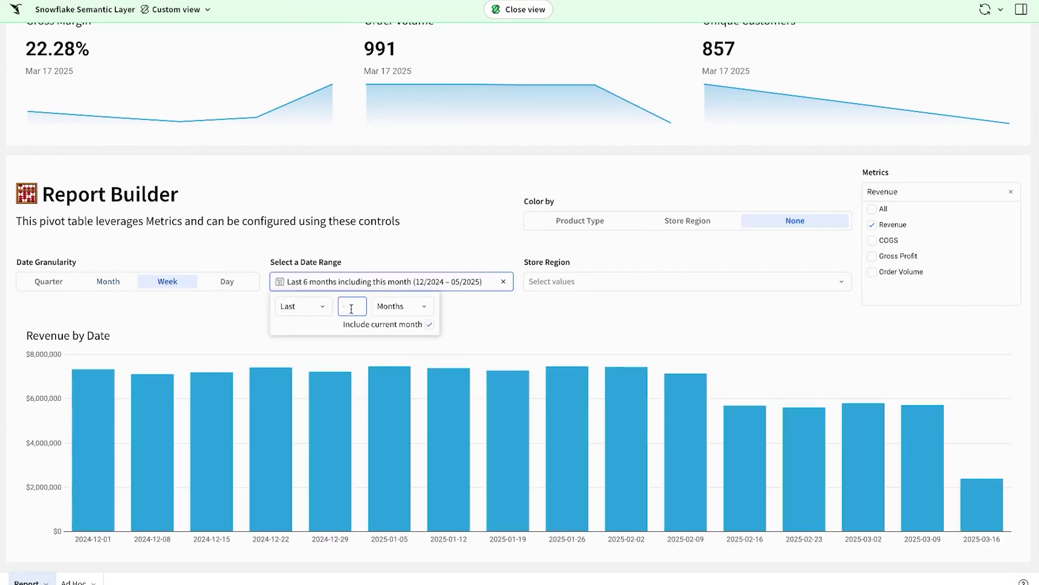
pyautogui.write('4')
pyautogui.click(671, 242)
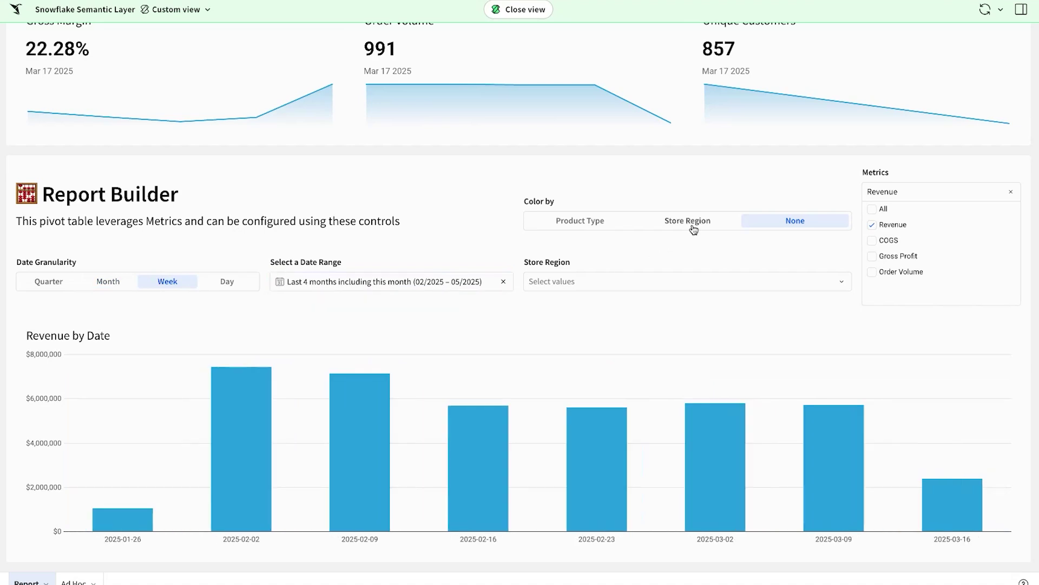
# Color the bars by Store Region, swap Revenue for Gross Profit, and go to the Ad Hoc page
pyautogui.click(695, 225)
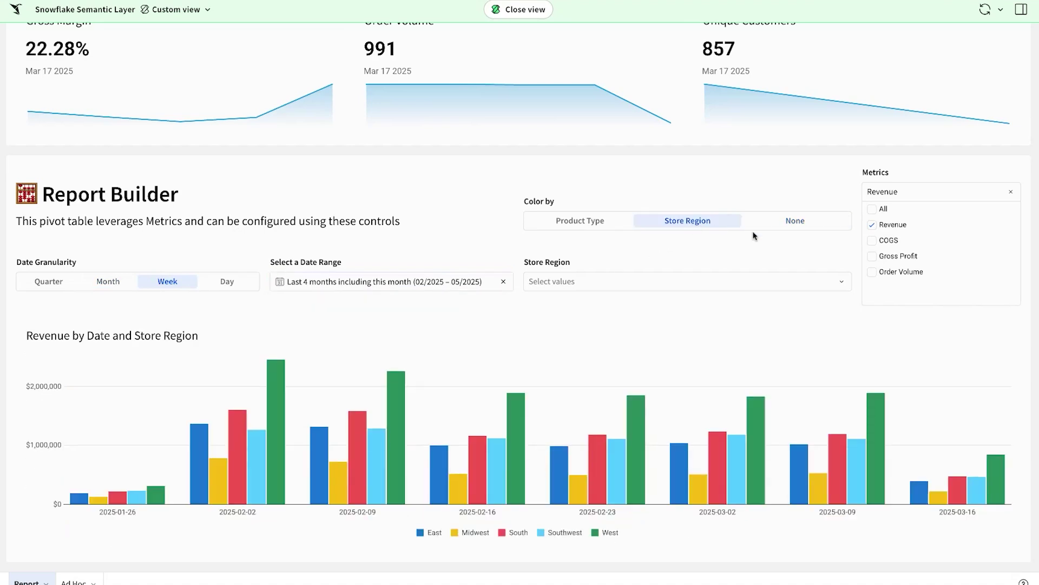
pyautogui.click(878, 229)
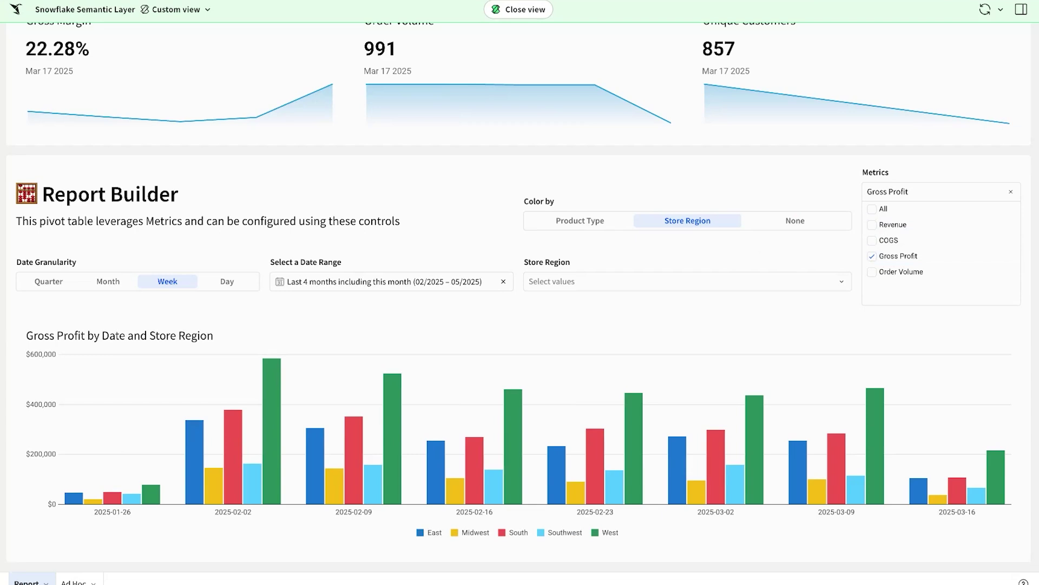
pyautogui.moveTo(511, 473)
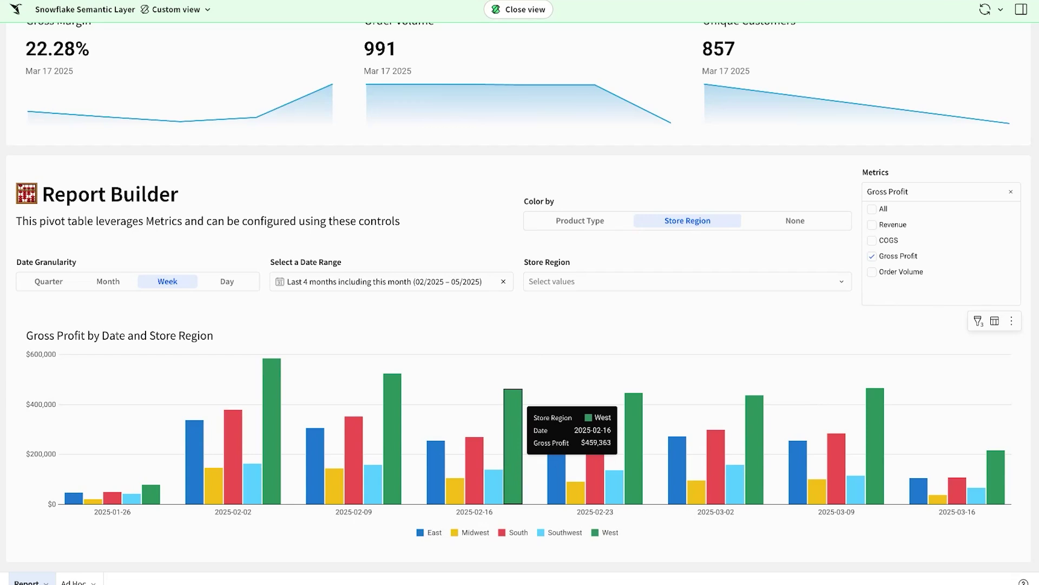
pyautogui.click(74, 580)
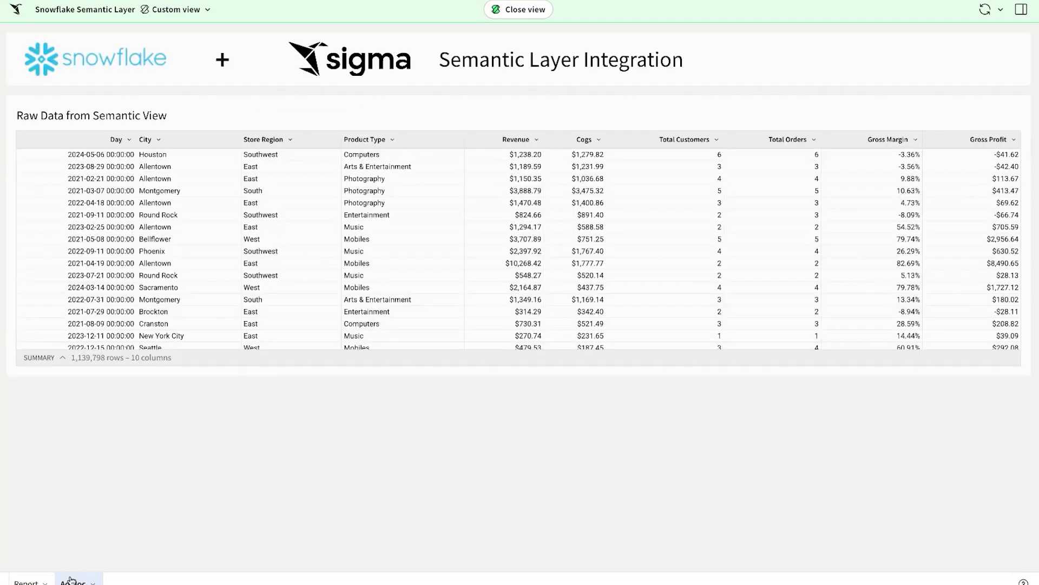
# In edit mode, select the Raw Data from Semantic View table, then close the custom view
pyautogui.click(512, 9)
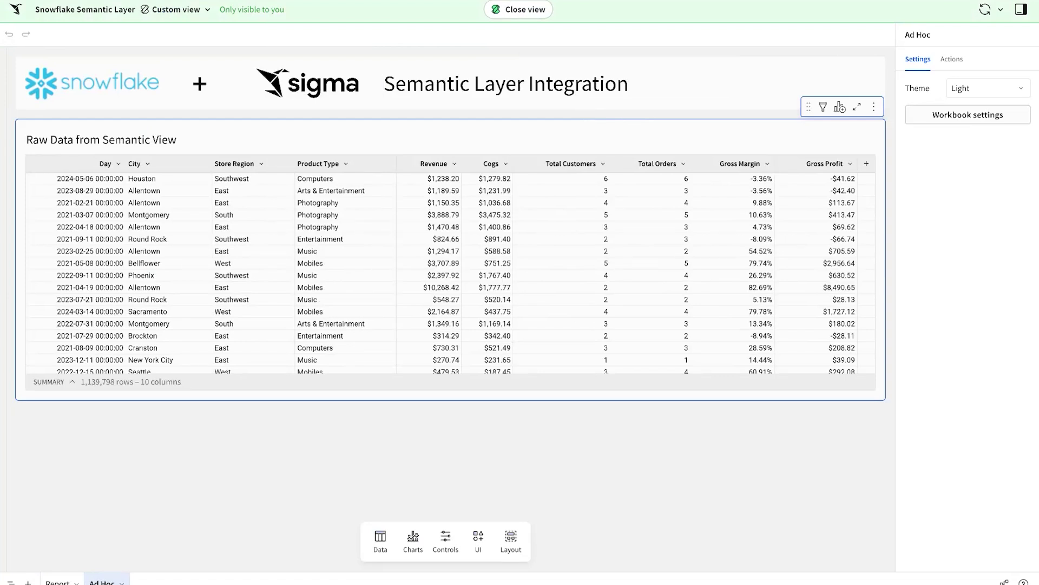
pyautogui.click(606, 133)
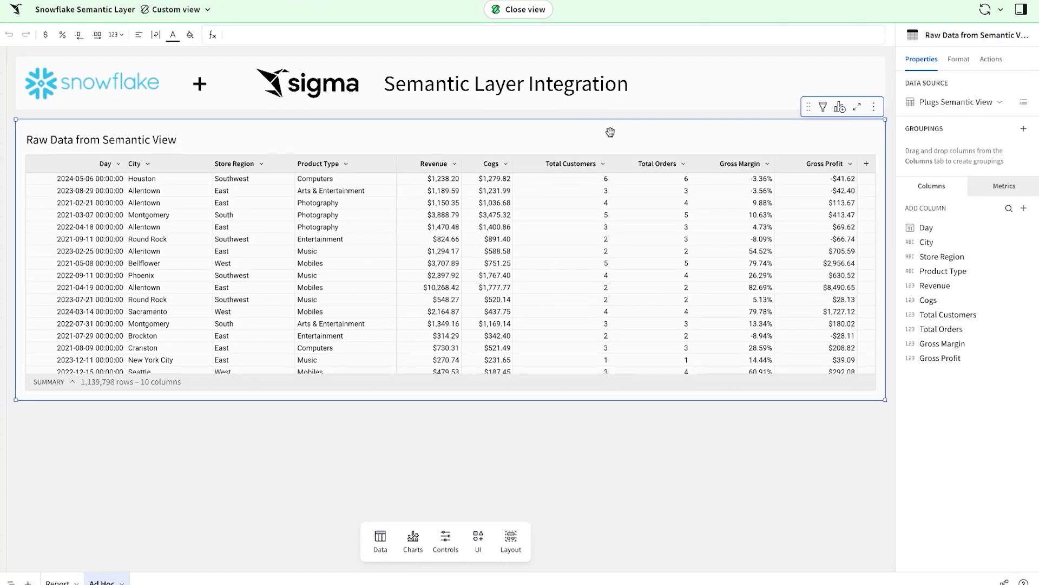
pyautogui.click(840, 108)
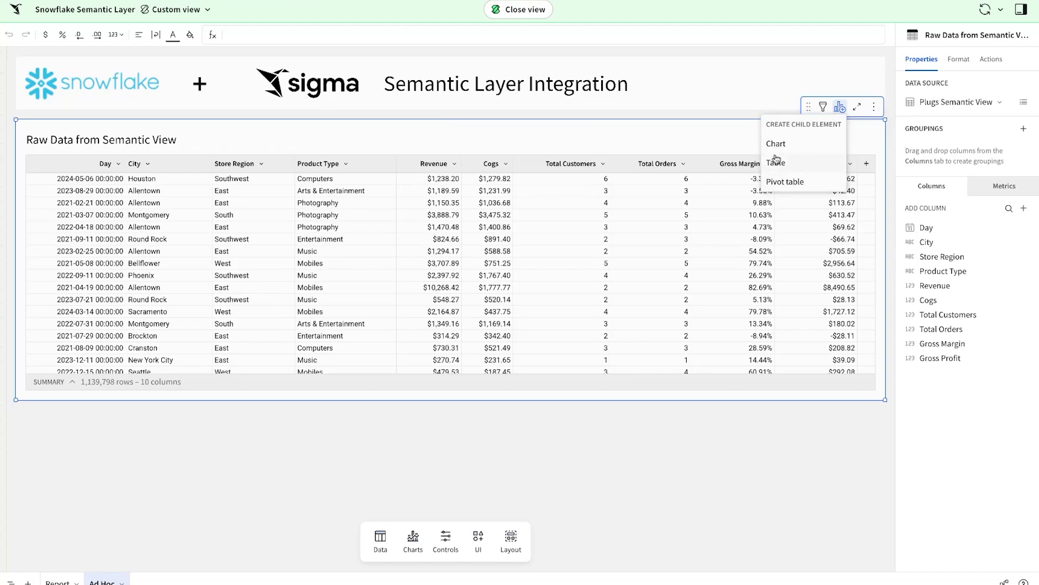
pyautogui.click(703, 140)
pyautogui.click(511, 13)
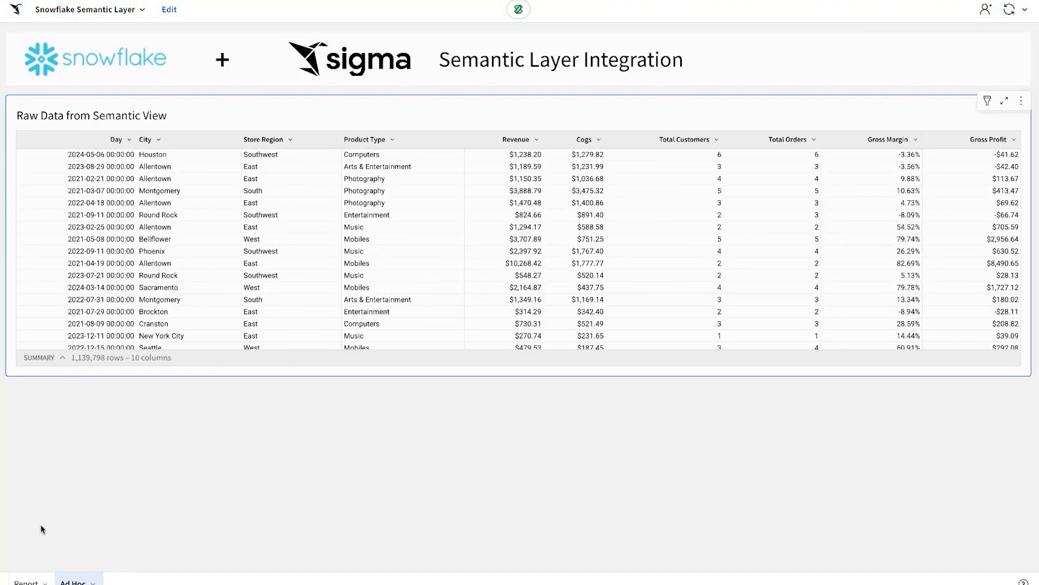
# Return to the workbook's Report page
pyautogui.click(26, 581)
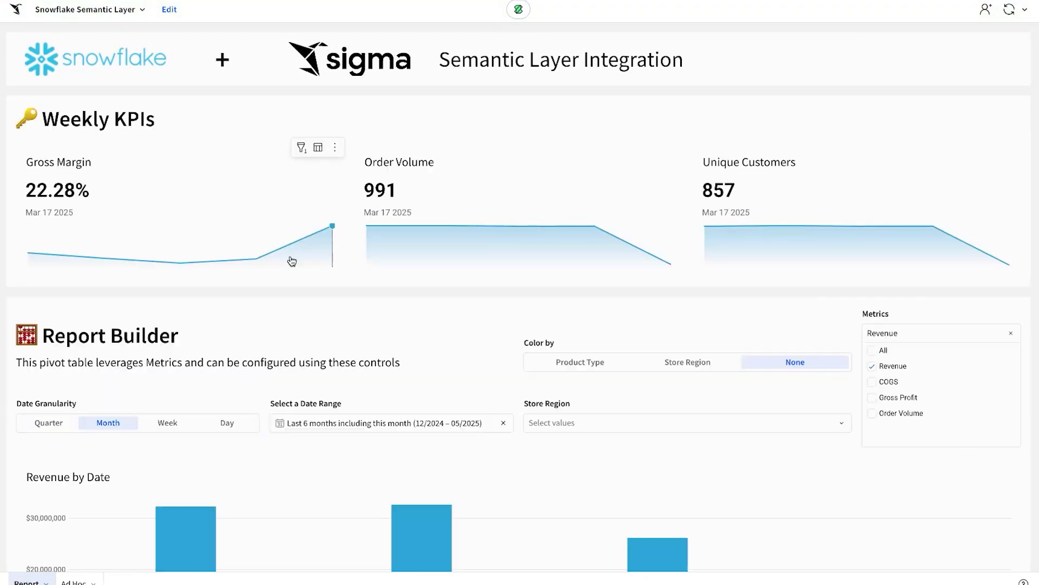